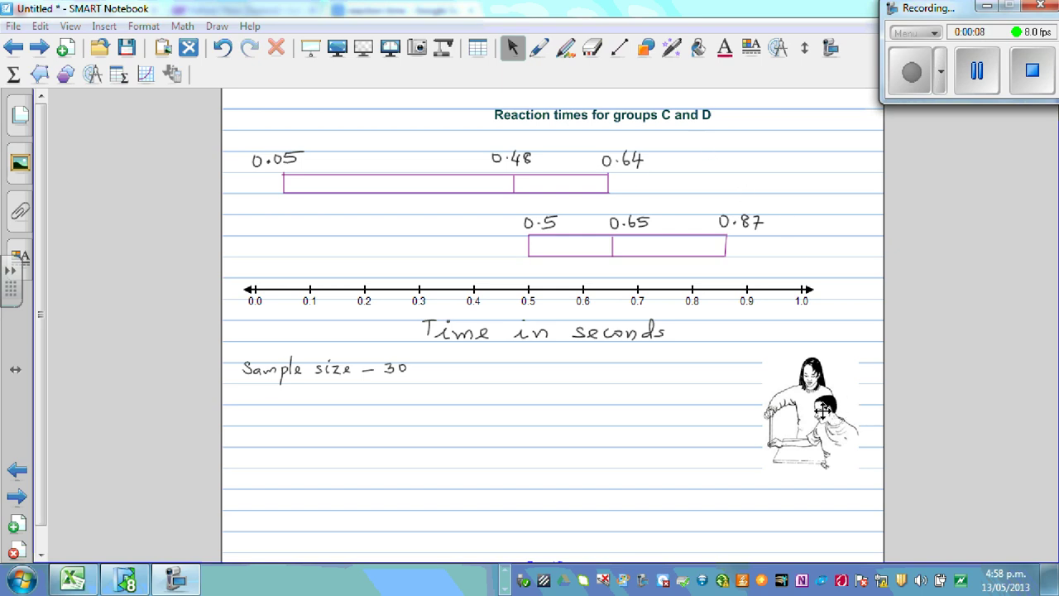
- Nudge the two-people clipart slightly up and left, then pick the Pen for freehand writing
left_click_drag(851, 447, 832, 442)
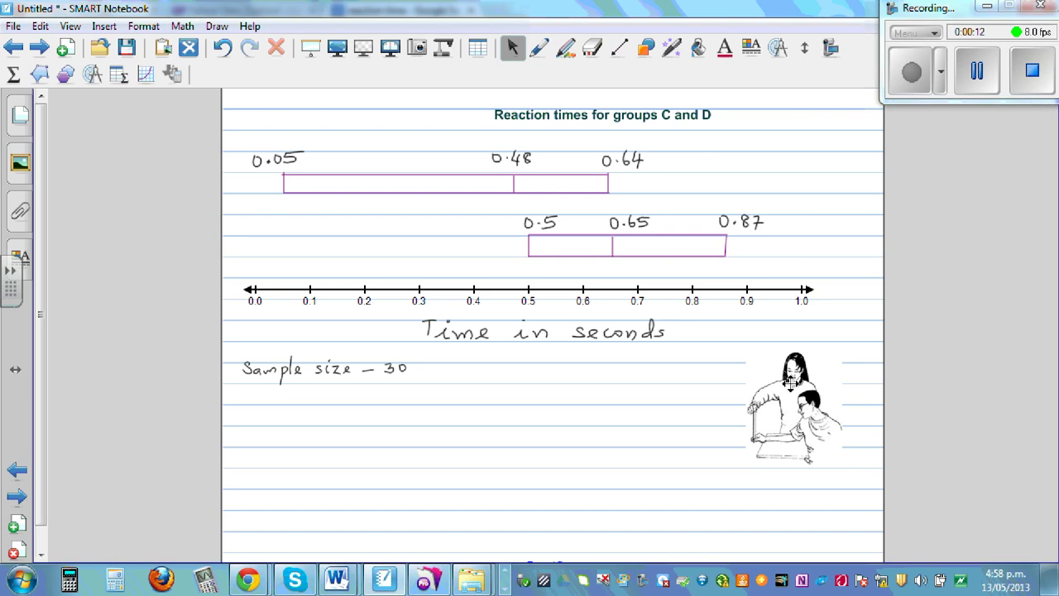
left_click(539, 50)
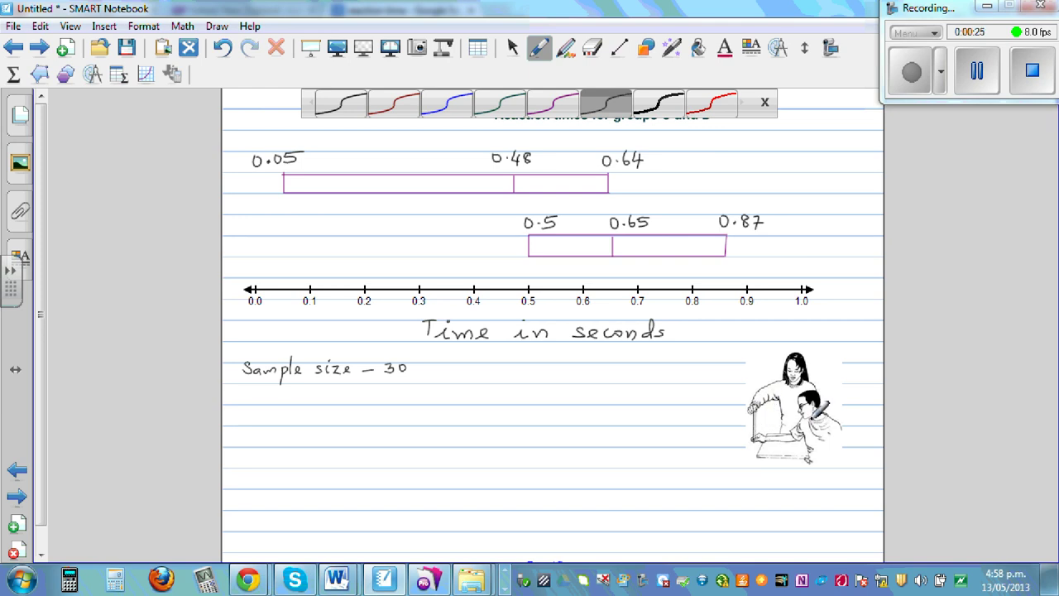
- Handwrite C and D beside the box plots, box 'Sample size – 30', and draw a 50% arrow under D
left_click(765, 105)
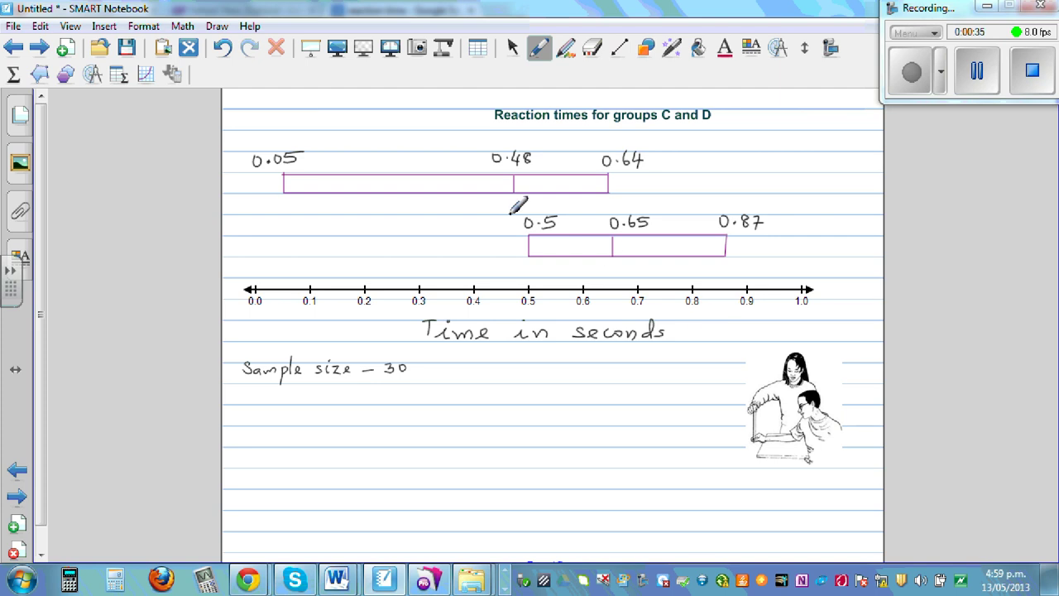
left_click_drag(712, 165, 710, 178)
mouse_move(790, 244)
left_mouse_down()
mouse_move(791, 230)
mouse_move(791, 245)
left_mouse_up()
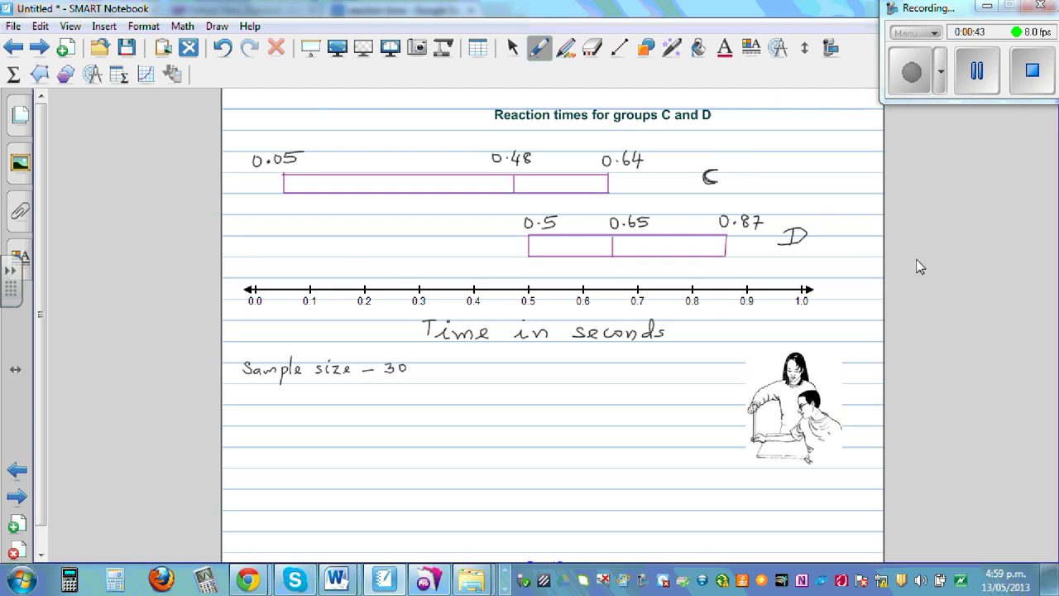
mouse_move(236, 352)
left_mouse_down()
mouse_move(235, 384)
mouse_move(406, 379)
mouse_move(408, 347)
mouse_move(237, 353)
left_mouse_up()
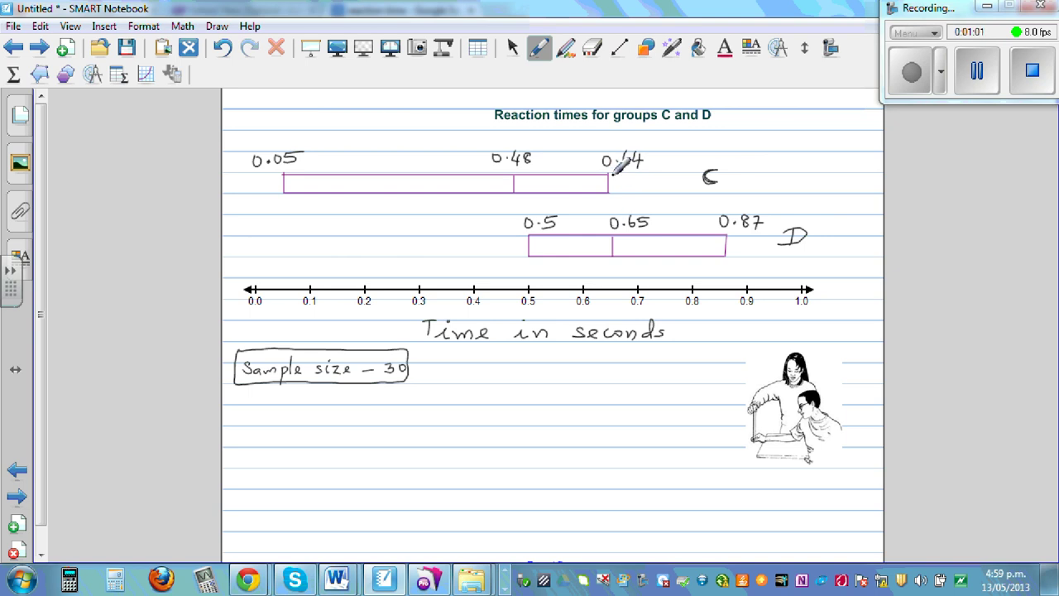
mouse_move(617, 268)
left_mouse_down()
mouse_move(688, 273)
mouse_move(727, 259)
mouse_move(732, 271)
left_mouse_up()
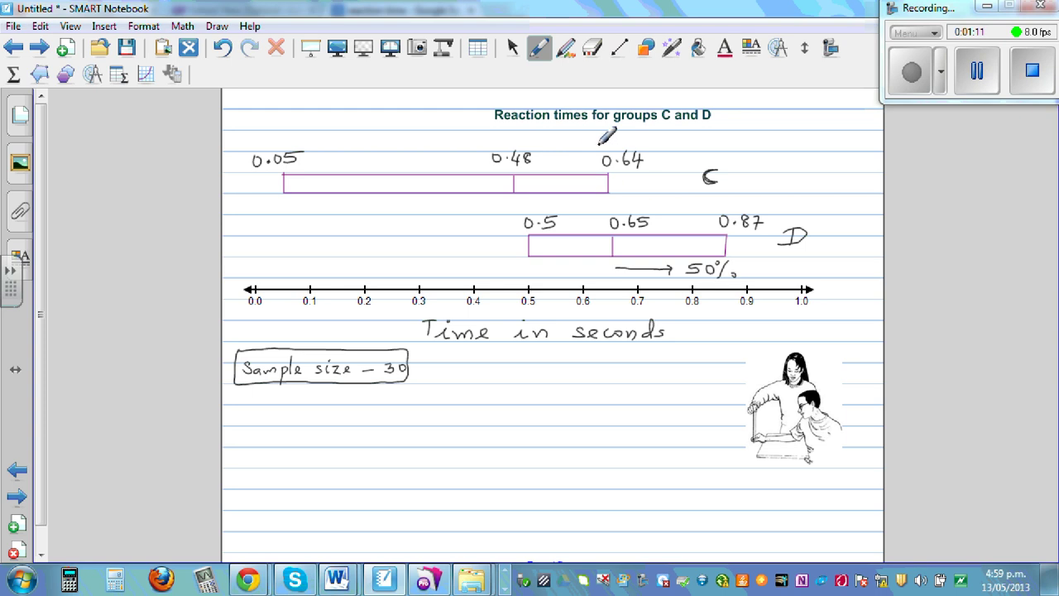
- Draw a leftward 75% arrow above box plot C ending at its upper quartile 0.64
mouse_move(606, 123)
left_mouse_down()
mouse_move(472, 126)
mouse_move(551, 137)
mouse_move(544, 128)
mouse_move(570, 142)
left_mouse_up()
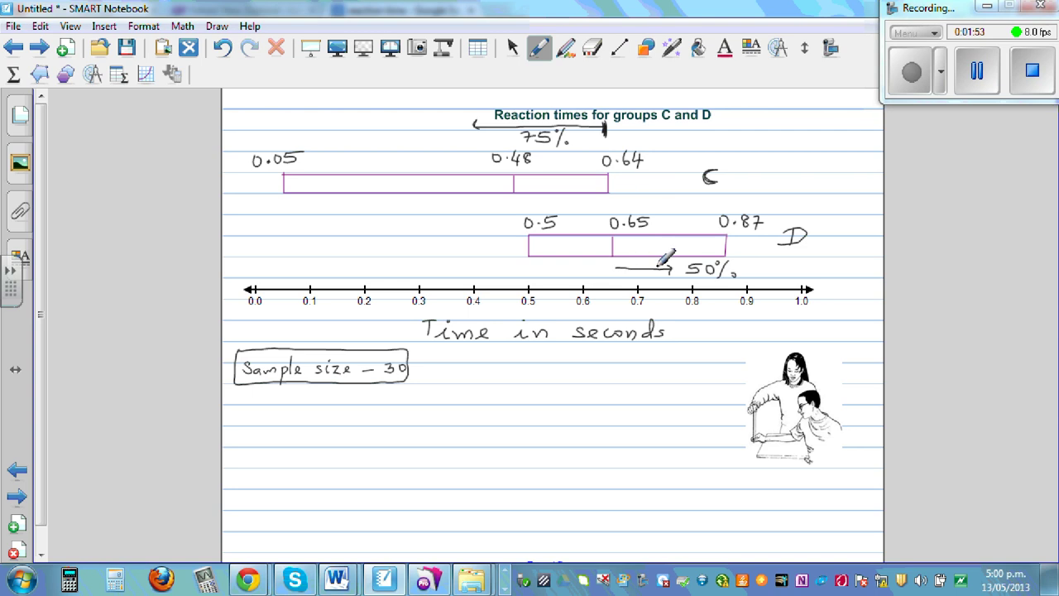
left_click_drag(605, 136, 605, 121)
mouse_move(454, 366)
left_mouse_down()
mouse_move(579, 378)
mouse_move(596, 363)
mouse_move(652, 378)
mouse_move(650, 365)
mouse_move(678, 374)
mouse_move(678, 361)
mouse_move(682, 378)
mouse_move(682, 361)
mouse_move(688, 377)
mouse_move(692, 365)
mouse_move(702, 378)
mouse_move(708, 357)
mouse_move(713, 382)
left_mouse_up()
- Handwrite 'MS = (0.65 − 0.48)' beneath the axis with 'OVS =' on the line below
left_click(567, 375)
left_click(672, 376)
mouse_move(454, 406)
left_mouse_down()
mouse_move(448, 422)
mouse_move(480, 410)
mouse_move(486, 422)
mouse_move(538, 422)
left_mouse_up()
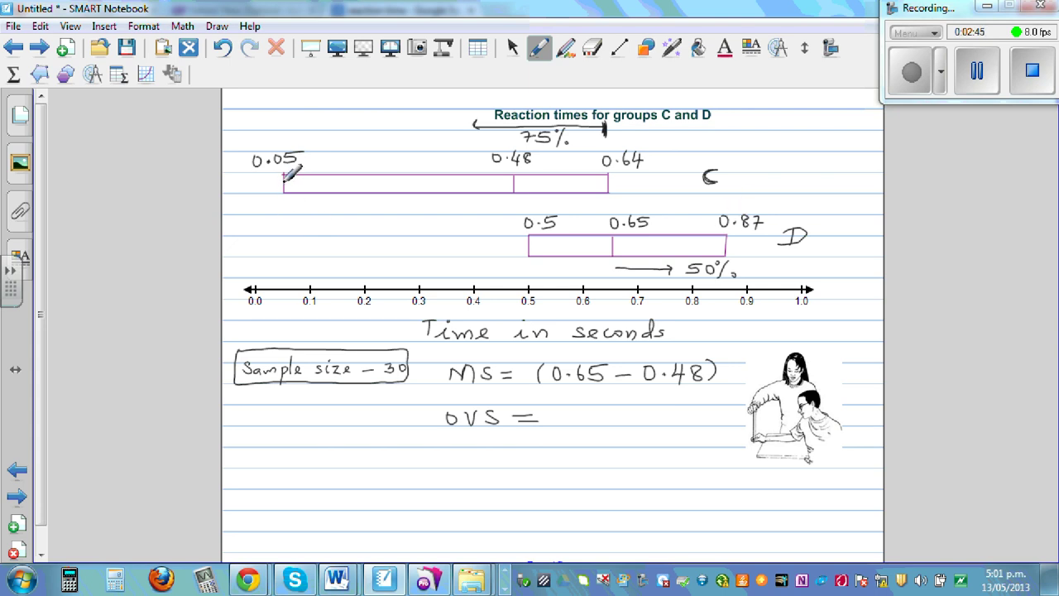
left_click(621, 48)
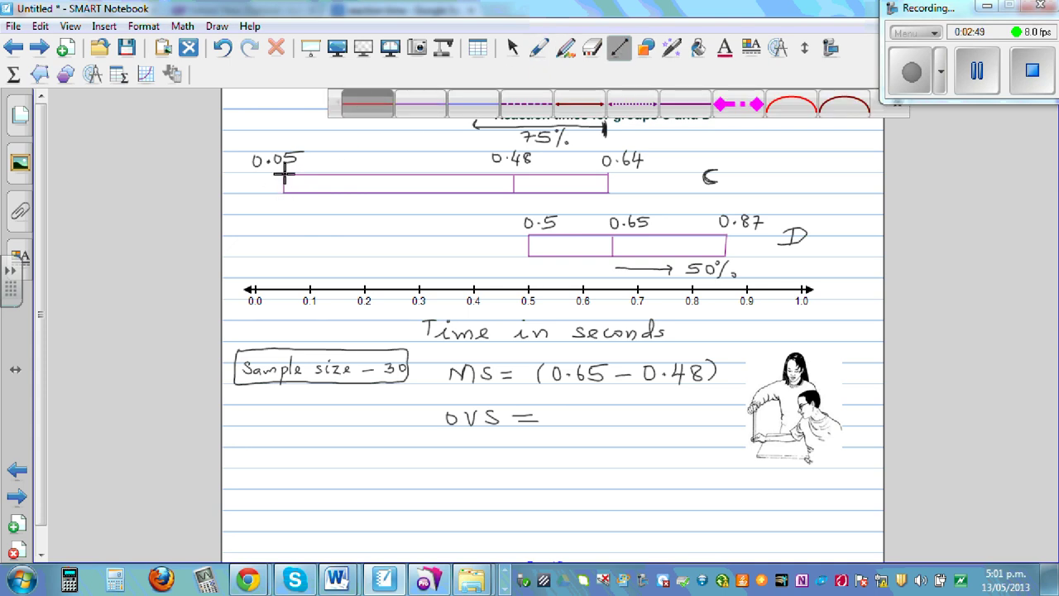
- Draw red vertical lines at 0.05 on plot C and 0.87 on plot D
left_click_drag(283, 172, 282, 264)
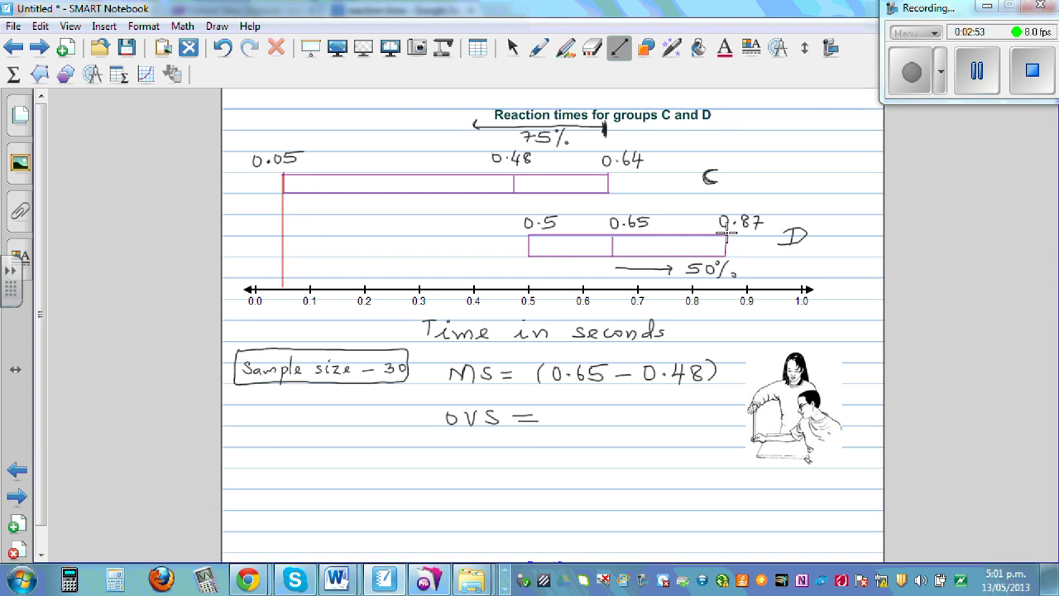
left_click_drag(728, 238, 726, 287)
left_click(538, 48)
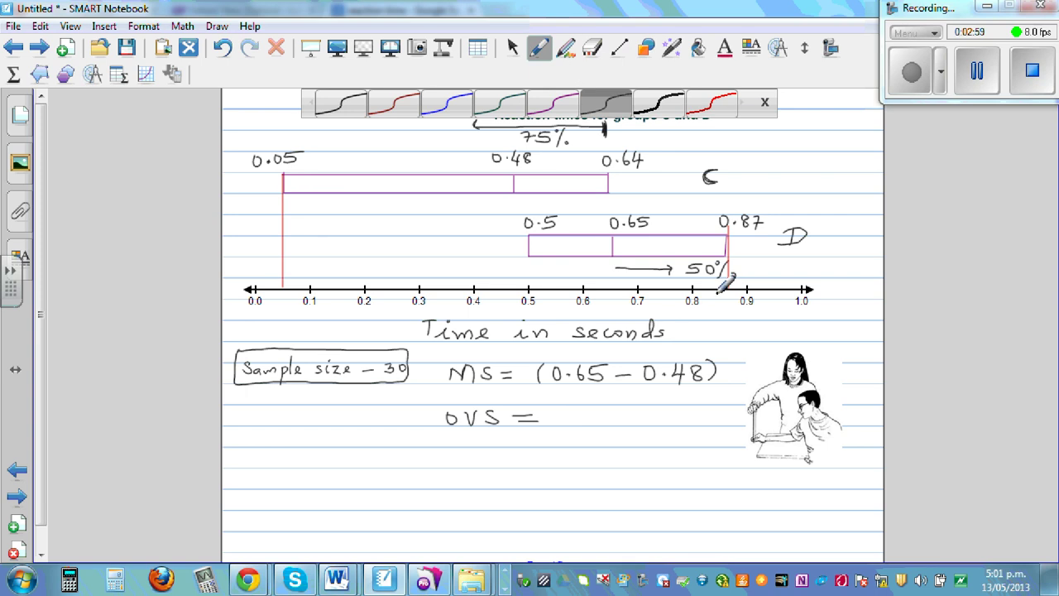
- Handwrite 'OVS = (0.87 − 0.05)' with 'MS/OVS =' on the line below
mouse_move(559, 404)
left_mouse_down()
mouse_move(556, 424)
mouse_move(579, 407)
mouse_move(622, 422)
mouse_move(672, 411)
mouse_move(724, 423)
left_mouse_up()
left_click(587, 417)
left_click(680, 418)
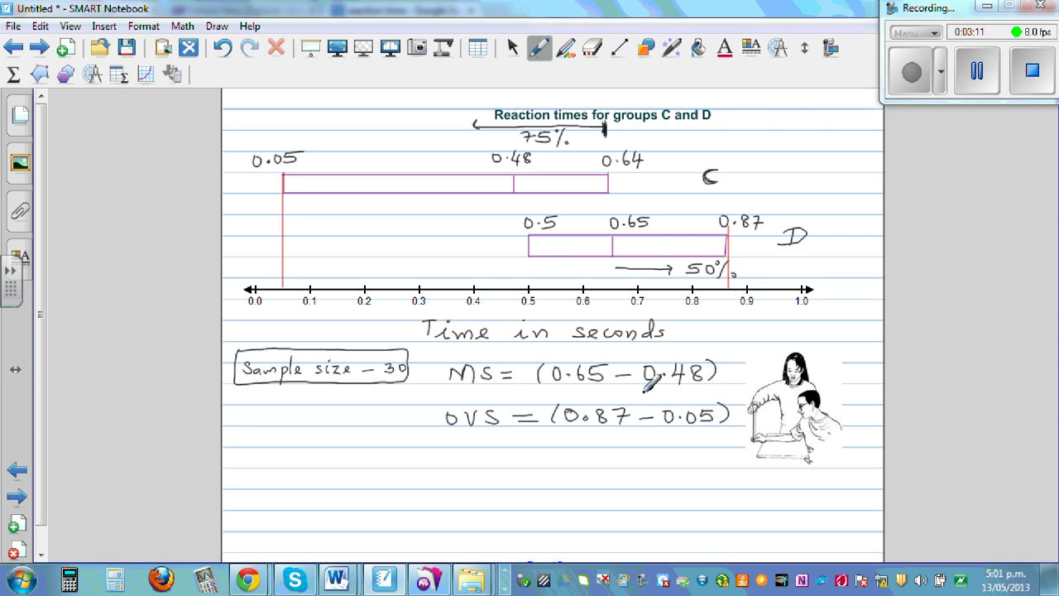
mouse_move(261, 462)
left_mouse_down()
mouse_move(298, 454)
mouse_move(258, 465)
mouse_move(318, 462)
mouse_move(271, 484)
mouse_move(302, 486)
left_mouse_up()
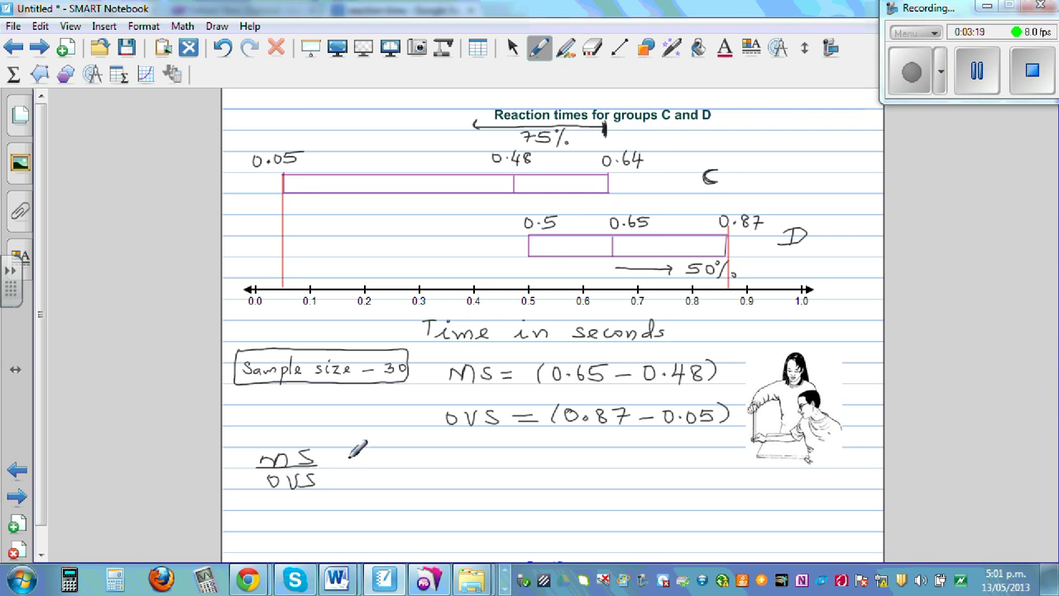
left_click_drag(349, 457, 364, 456)
left_click_drag(349, 464, 364, 464)
left_click(120, 579)
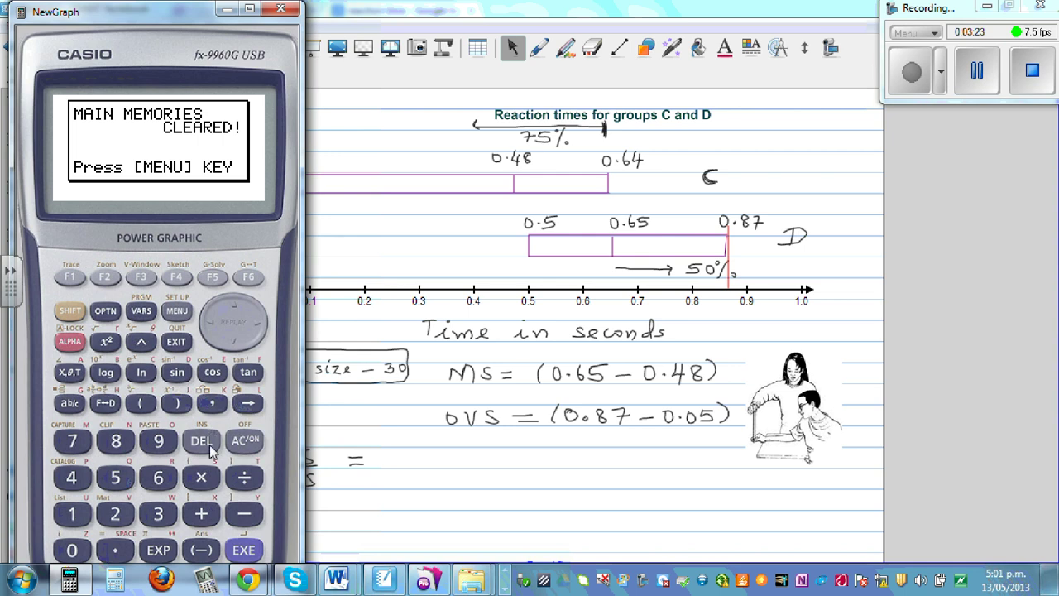
- In NewGraph's RUN-MAT mode, key in the MS difference (0.65−0.48)
left_click(174, 324)
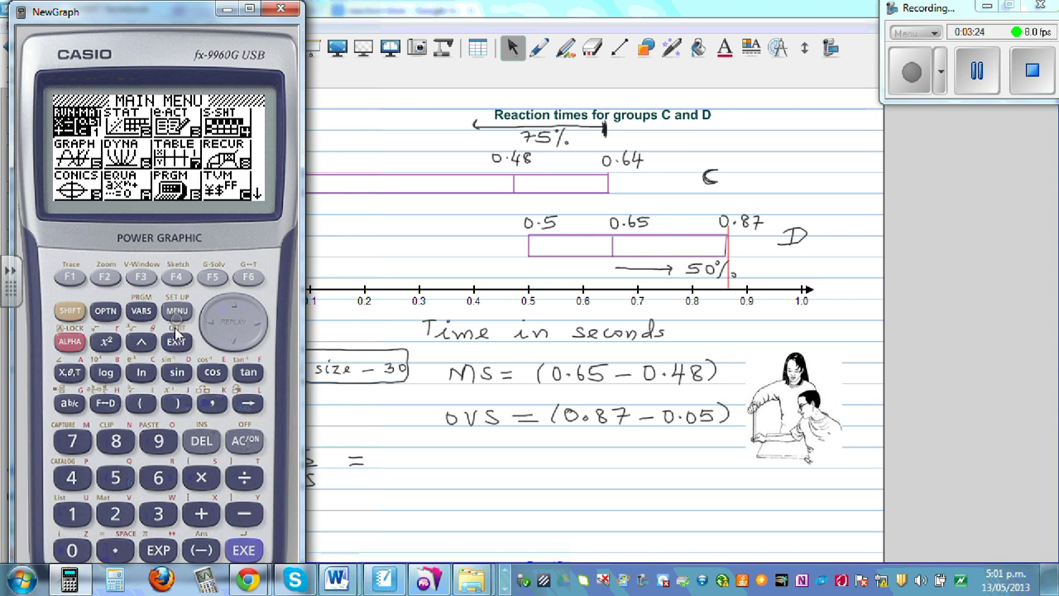
left_click(72, 513)
left_click(142, 404)
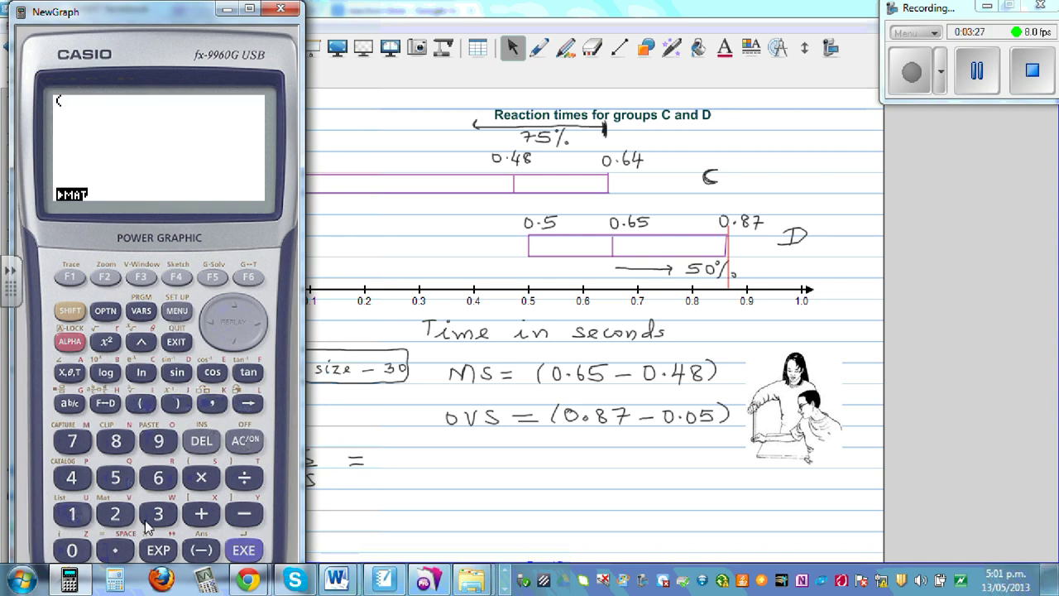
left_click(74, 552)
left_click(115, 550)
left_click(158, 477)
left_click(115, 477)
left_click(245, 514)
left_click(83, 550)
left_click(73, 482)
left_click(116, 441)
left_click(176, 403)
- Divide by (0.87−0.05) and evaluate, giving 0.2073170732
left_click(243, 479)
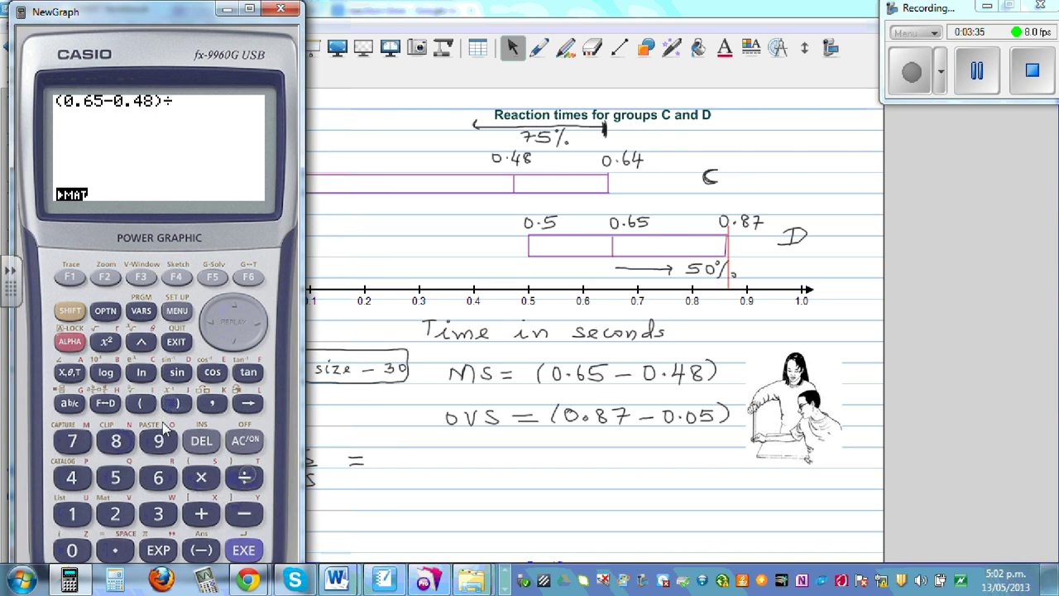
left_click(142, 404)
left_click(76, 552)
left_click(116, 550)
left_click(116, 442)
left_click(74, 445)
left_click(244, 514)
left_click(75, 551)
left_click(116, 550)
left_click(71, 551)
left_click(115, 479)
left_click(175, 403)
left_click(243, 550)
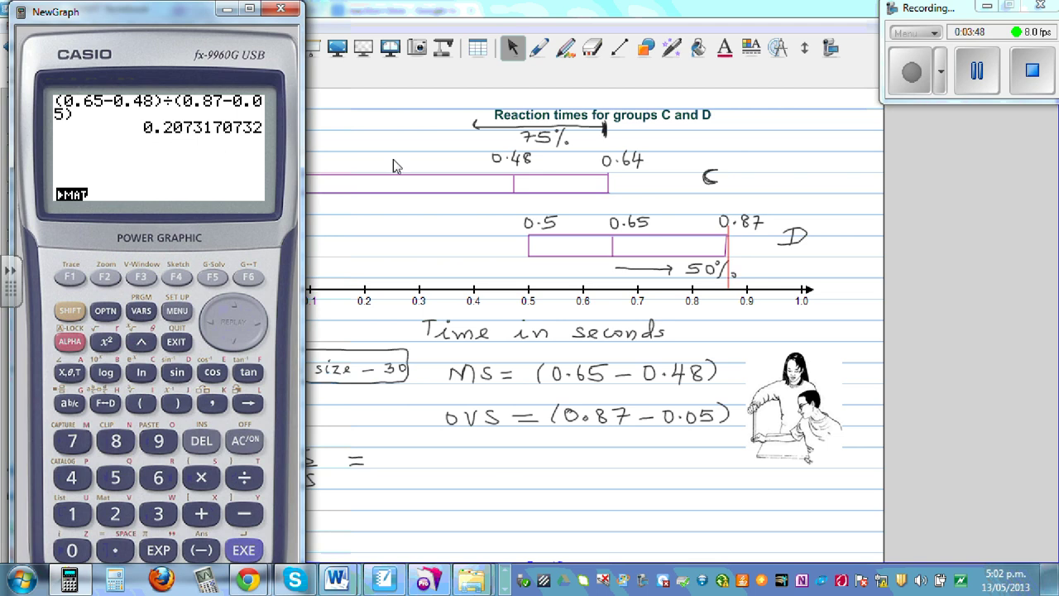
- Handwrite 0.2 after 'MS/OVS =' on the notebook page
left_click(539, 52)
mouse_move(391, 452)
left_mouse_down()
mouse_move(389, 467)
mouse_move(395, 452)
mouse_move(449, 465)
left_mouse_up()
left_click(414, 460)
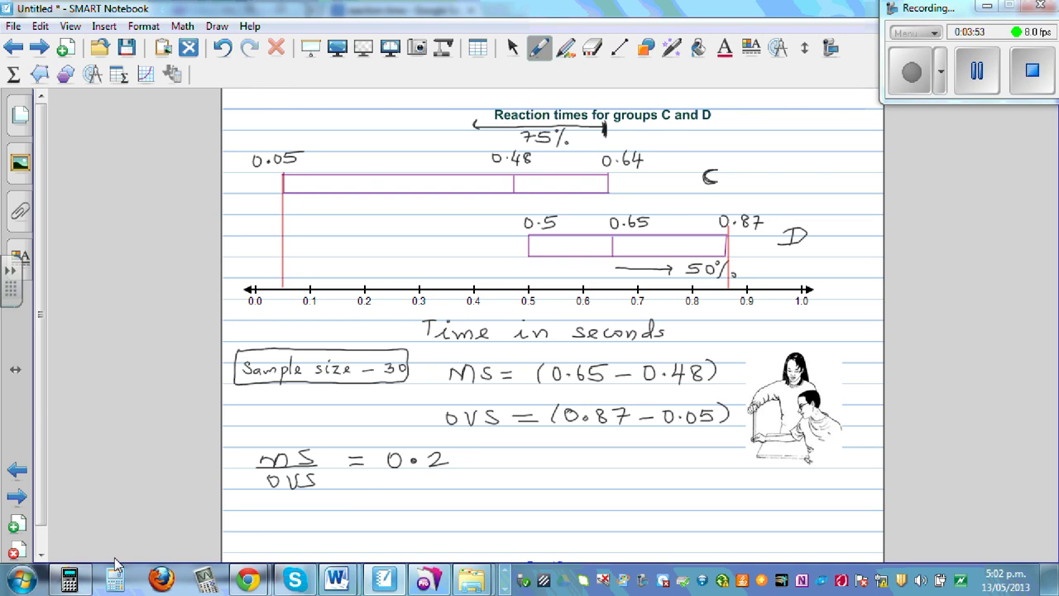
- Recheck NewGraph's 0.2073170732 result, then return to the notebook Pen to extend the ratio
left_click(70, 580)
left_click(536, 49)
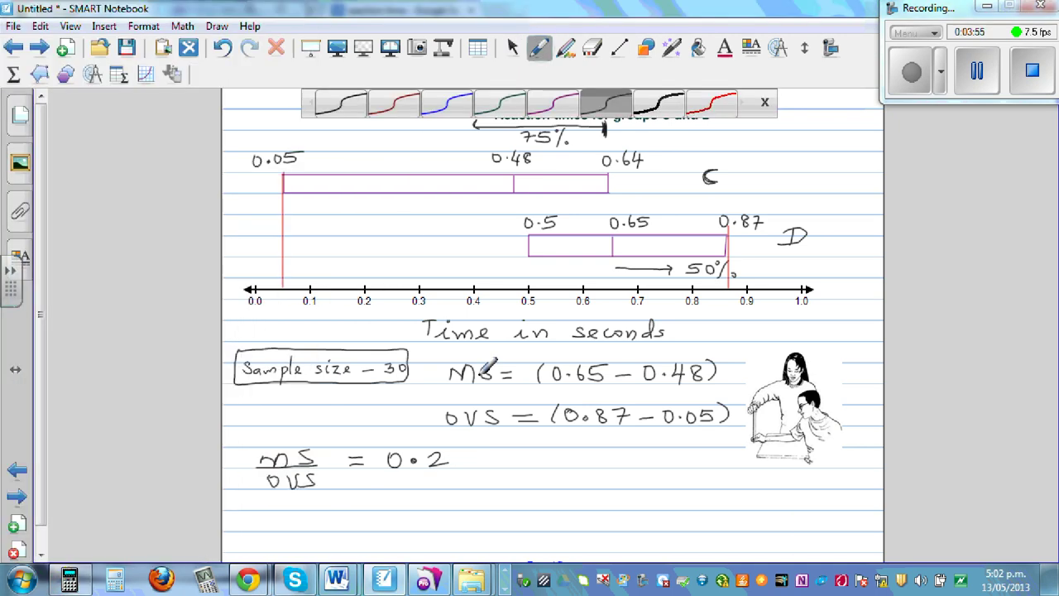